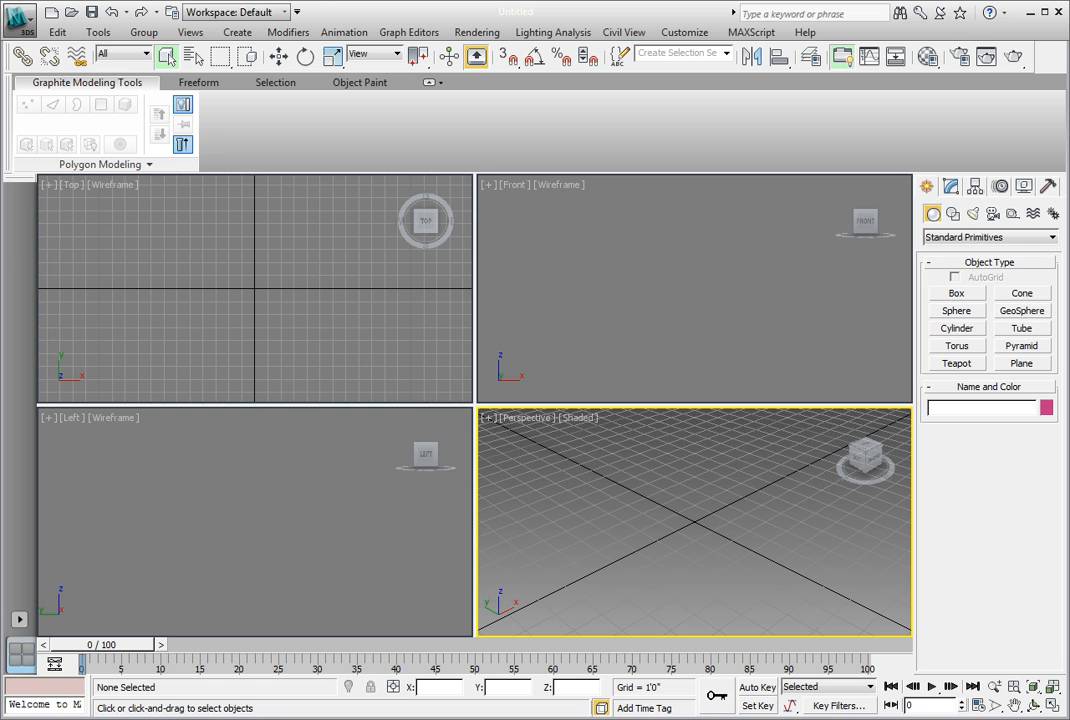
Open the scene Ch03_Object_Paint_01.max from the CH 03 folder.
left_click(24, 18)
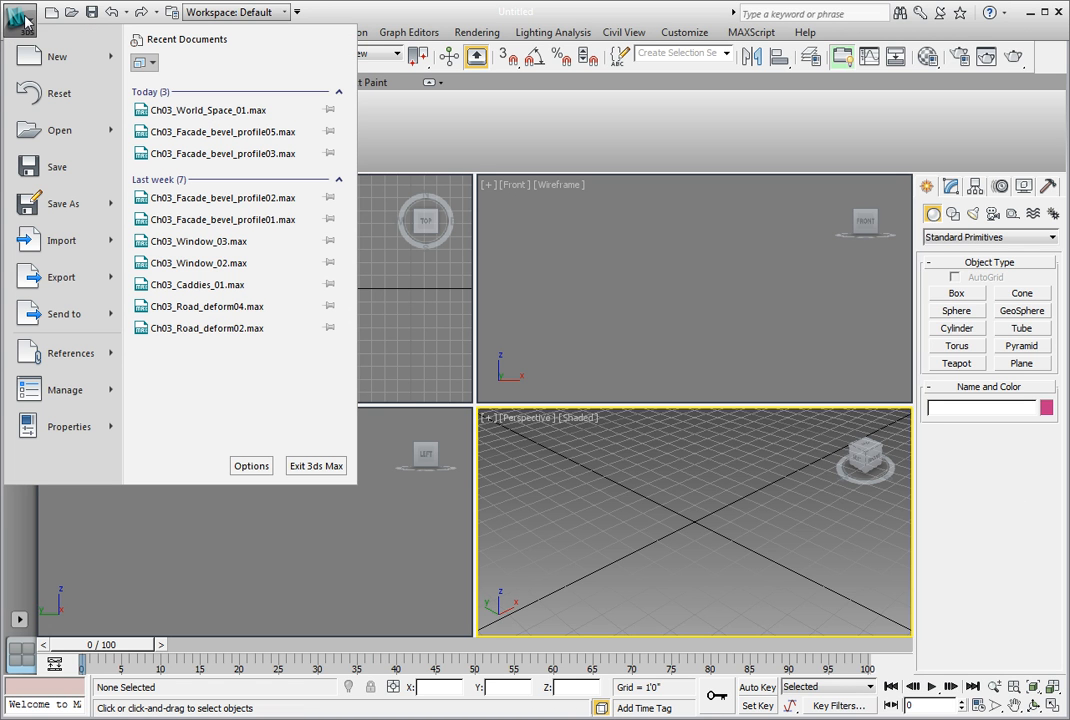
left_click(53, 132)
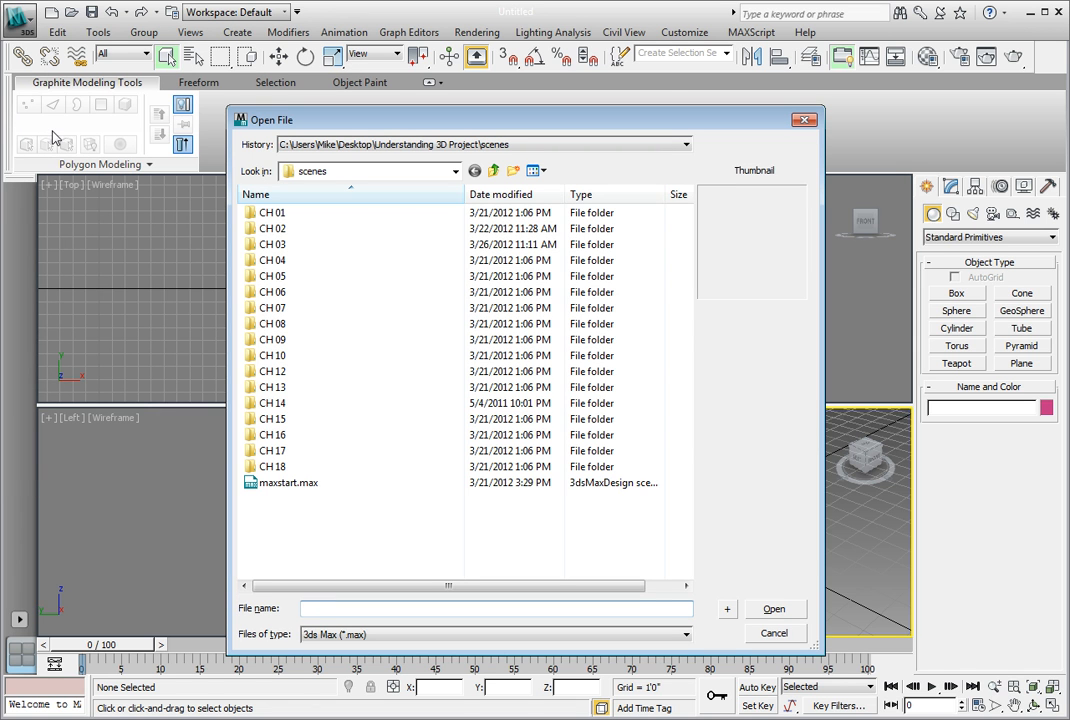
double_click(349, 245)
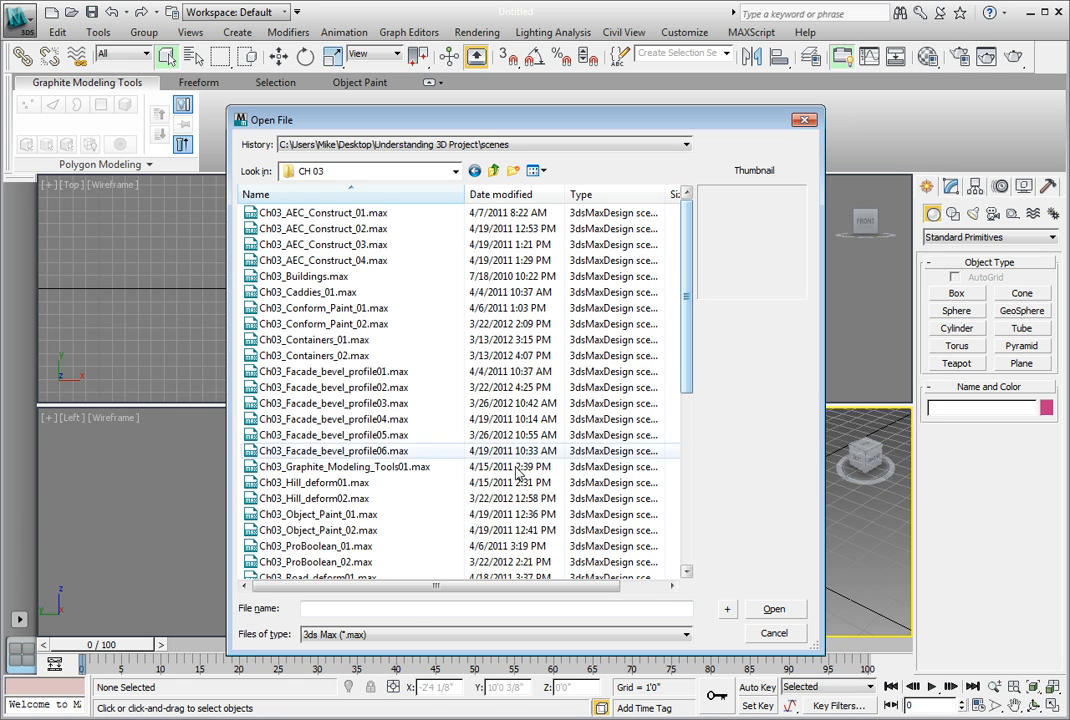
double_click(318, 514)
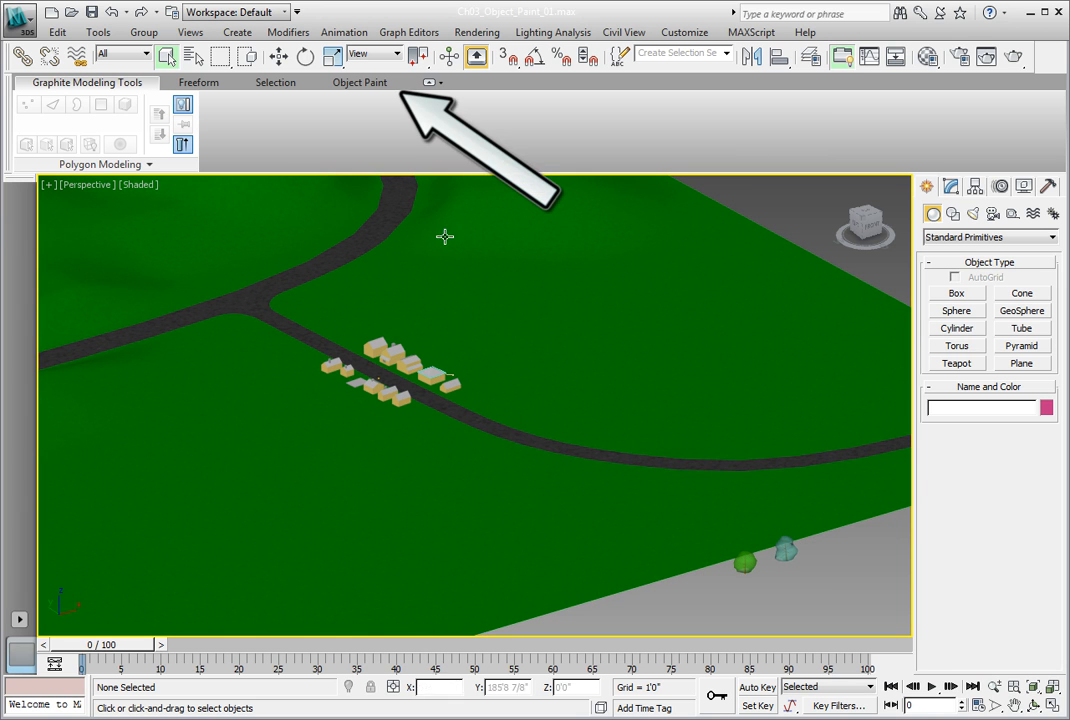
Add the two trees beyond the terrain's edge, Elm 001 and Oak 001, to the Object Paint list of paint objects.
left_click(365, 83)
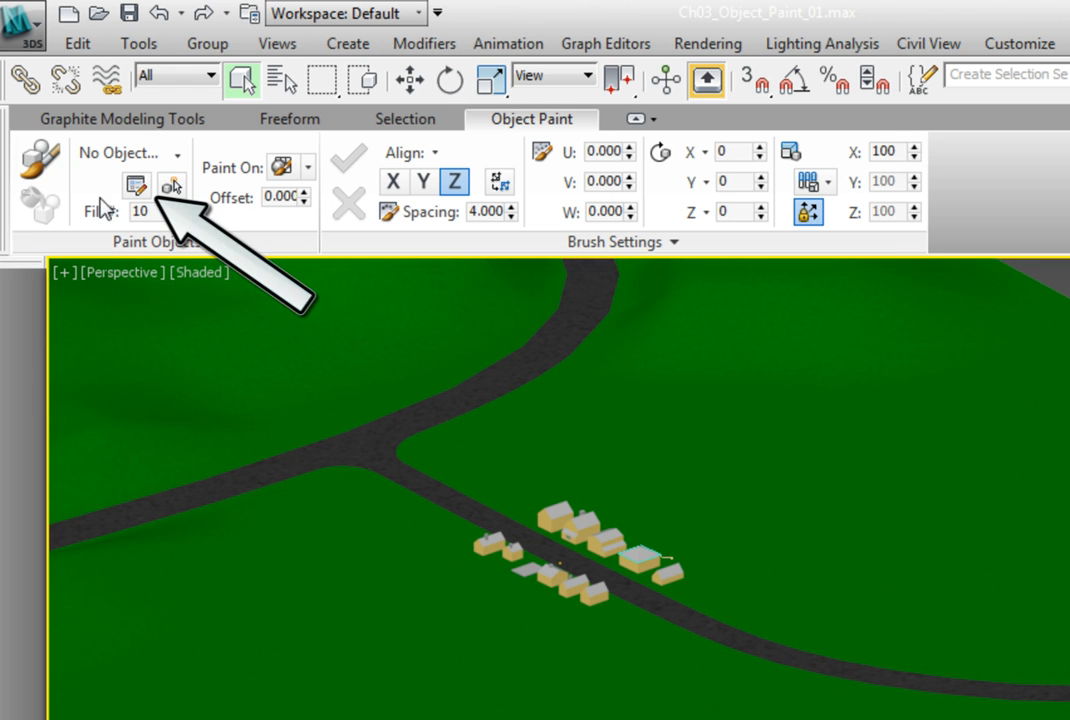
left_click(138, 192)
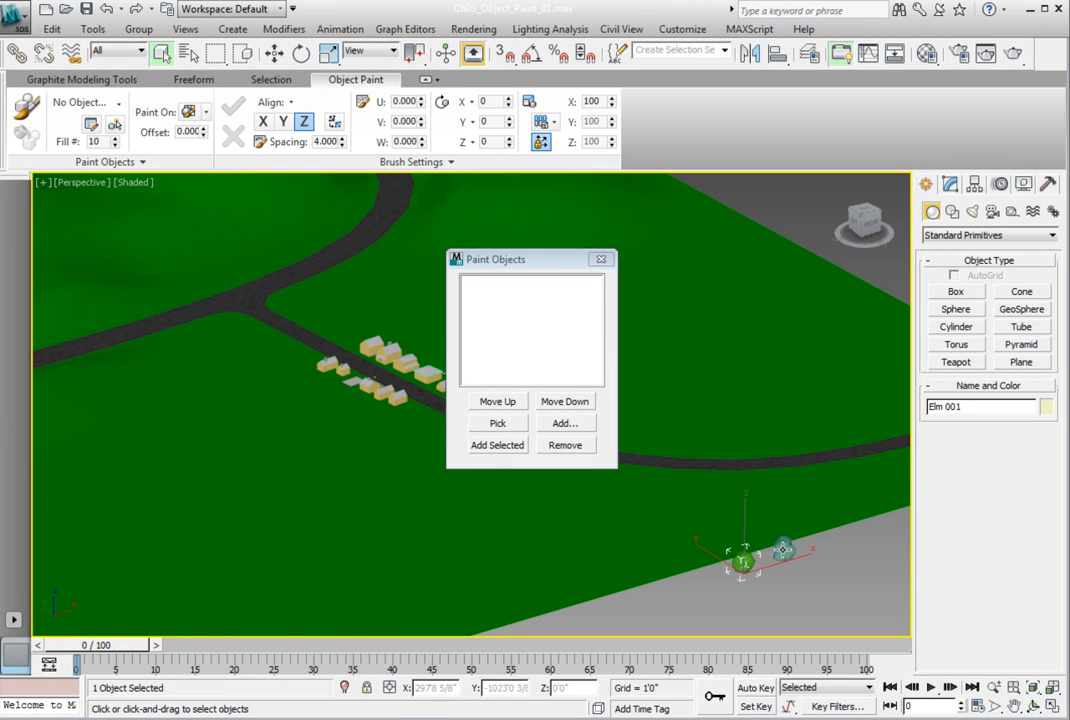
left_click(783, 548, "ctrl")
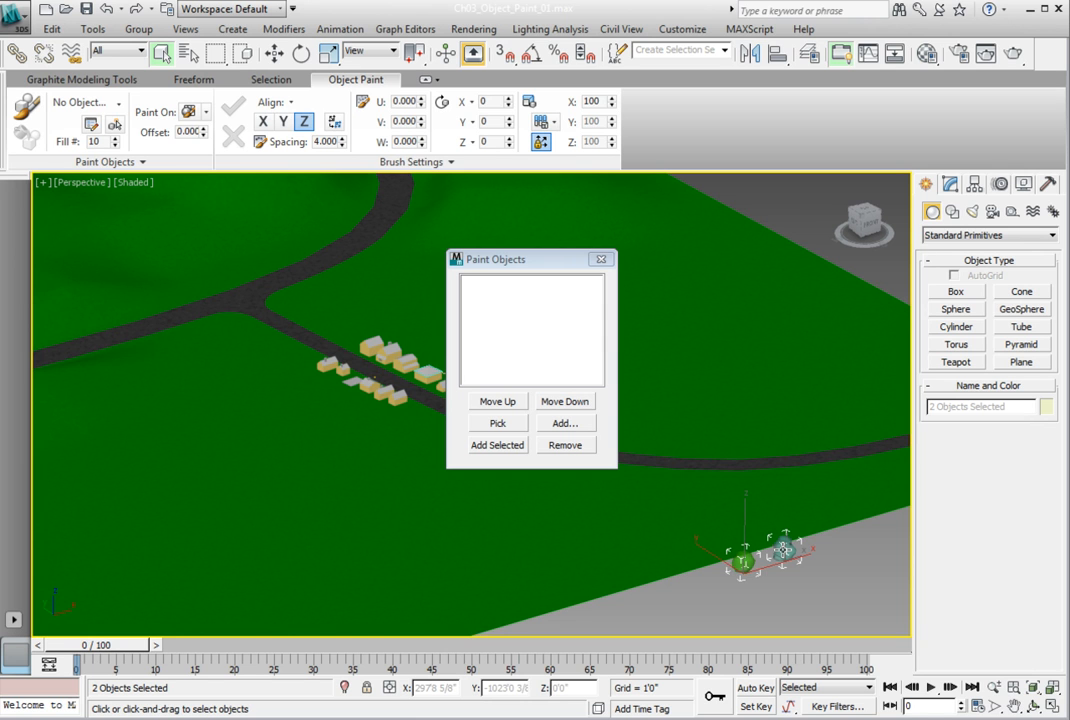
left_click(493, 445)
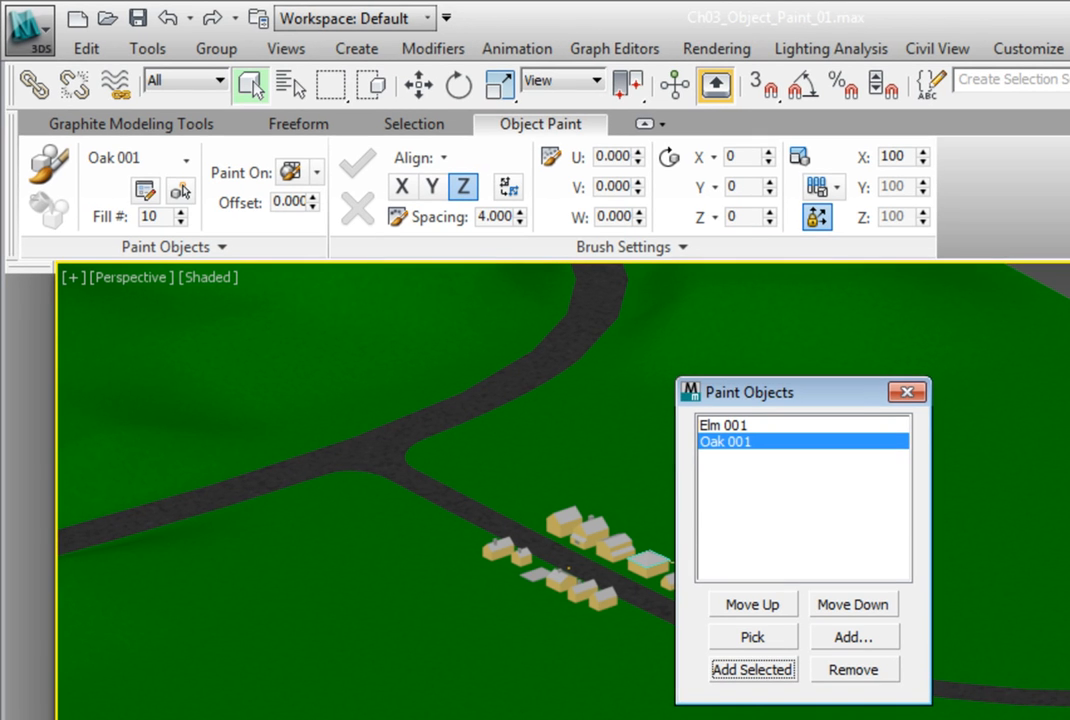
left_click(906, 394)
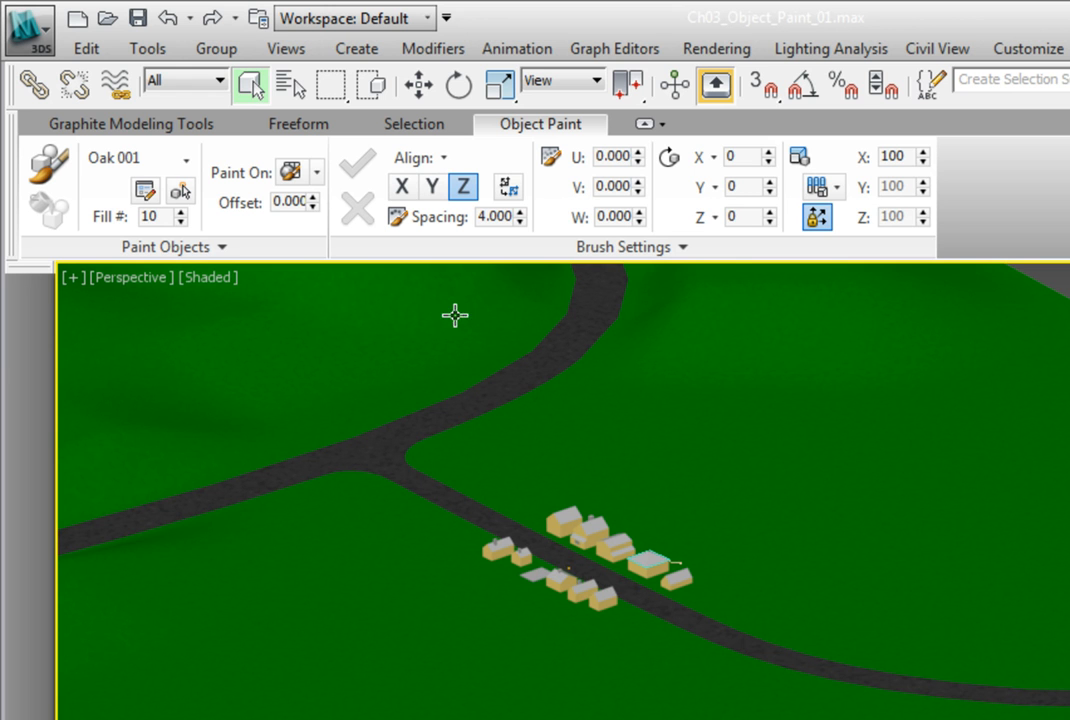
Set Object Paint to use all listed trees randomly and to paint only on selected objects, with the landscape selected.
left_click(187, 160)
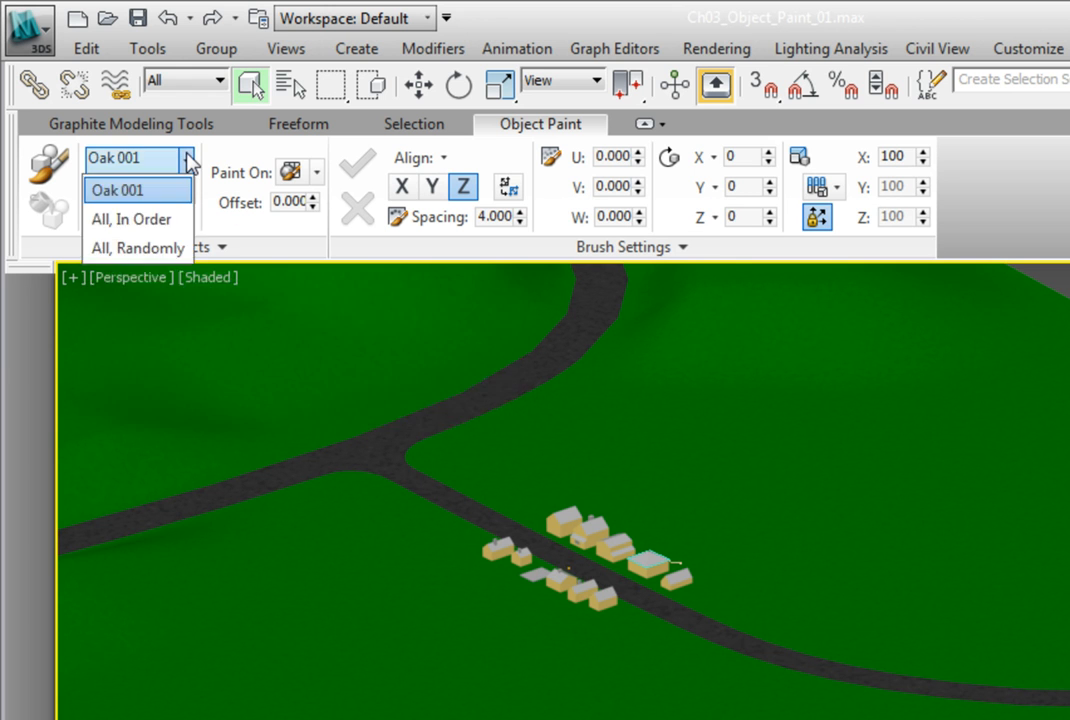
left_click(160, 247)
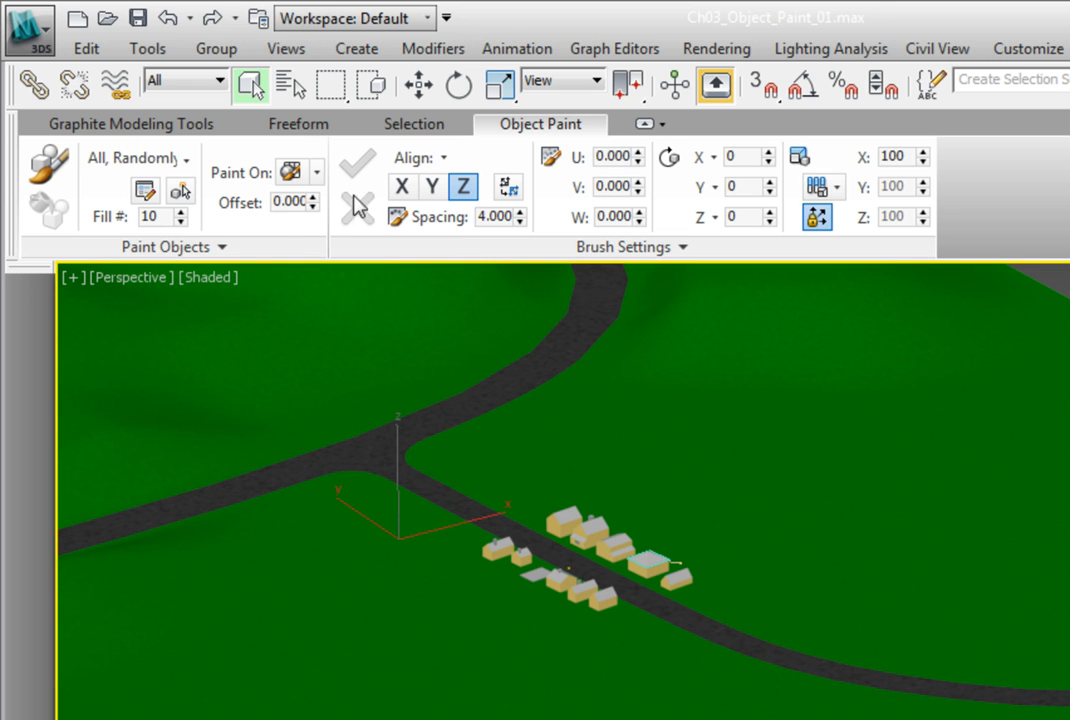
left_click(316, 173)
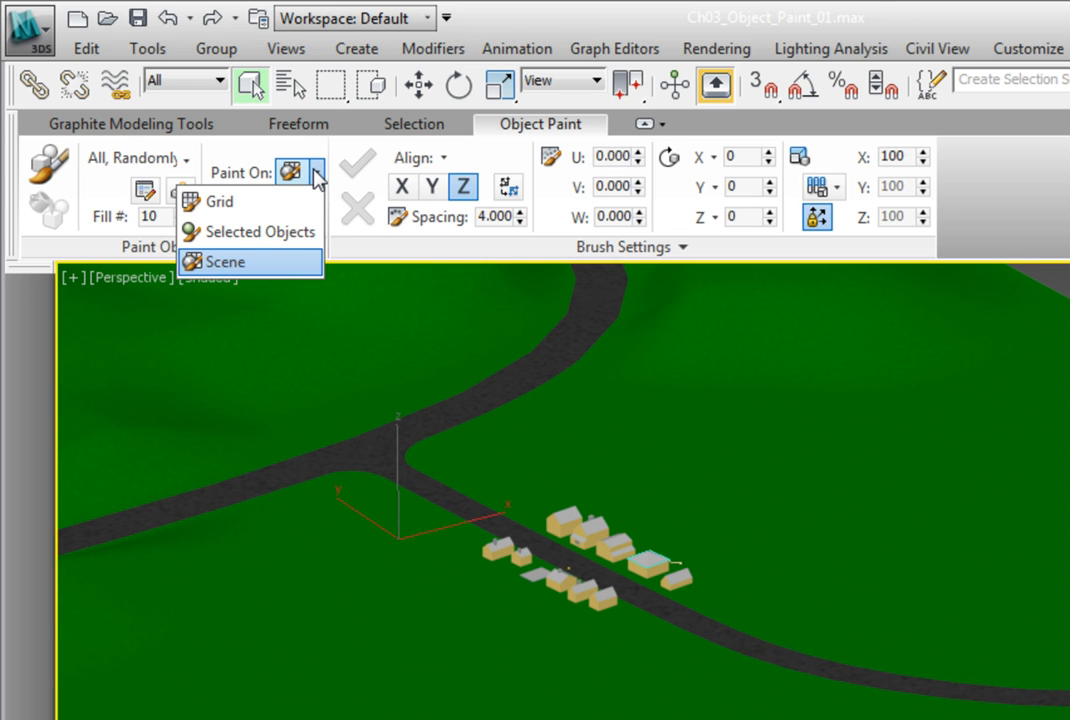
left_click(294, 234)
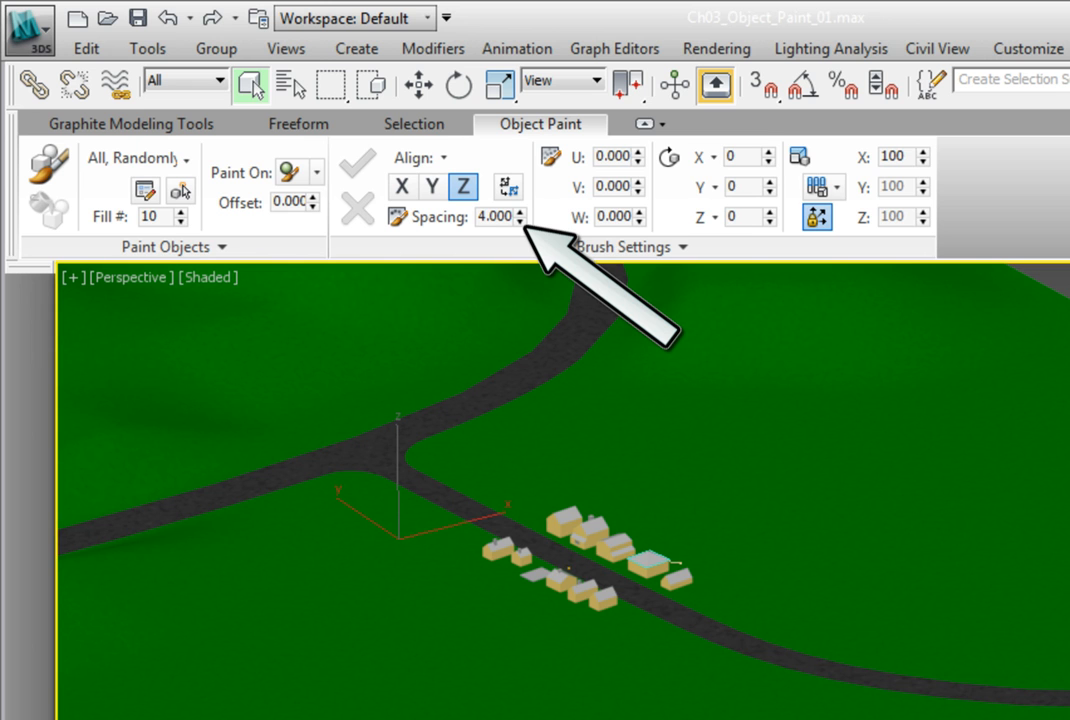
Turn off Align to Normal for the painted trees and set the brush spacing to 0.000.
left_click(440, 158)
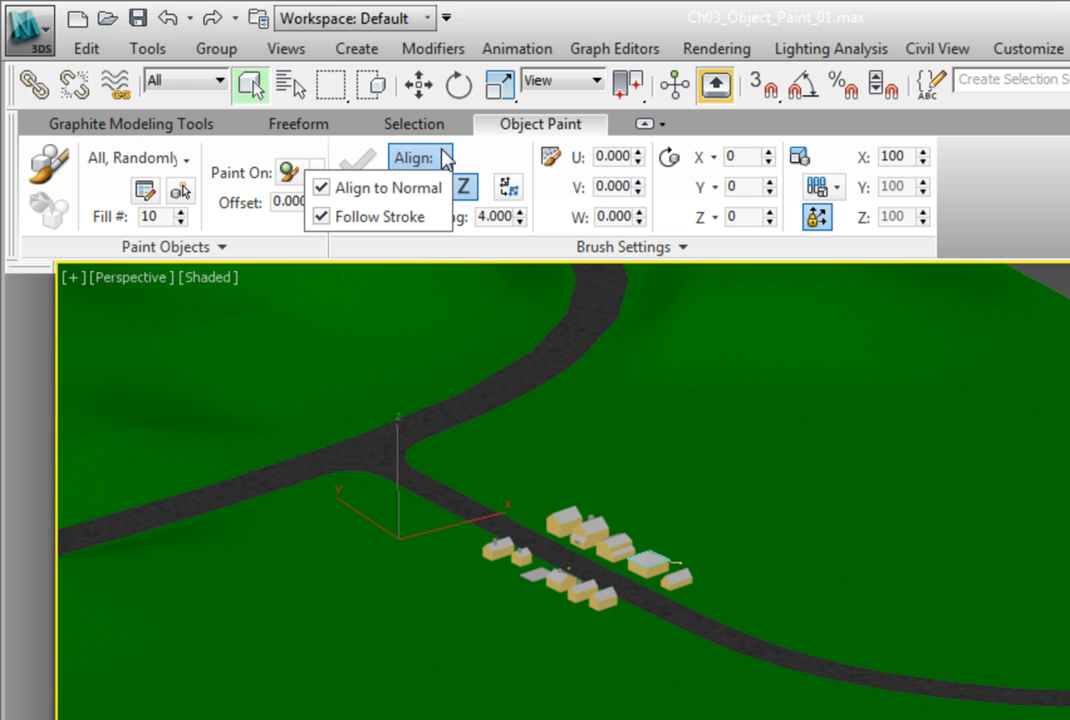
left_click(412, 198)
left_click(444, 162)
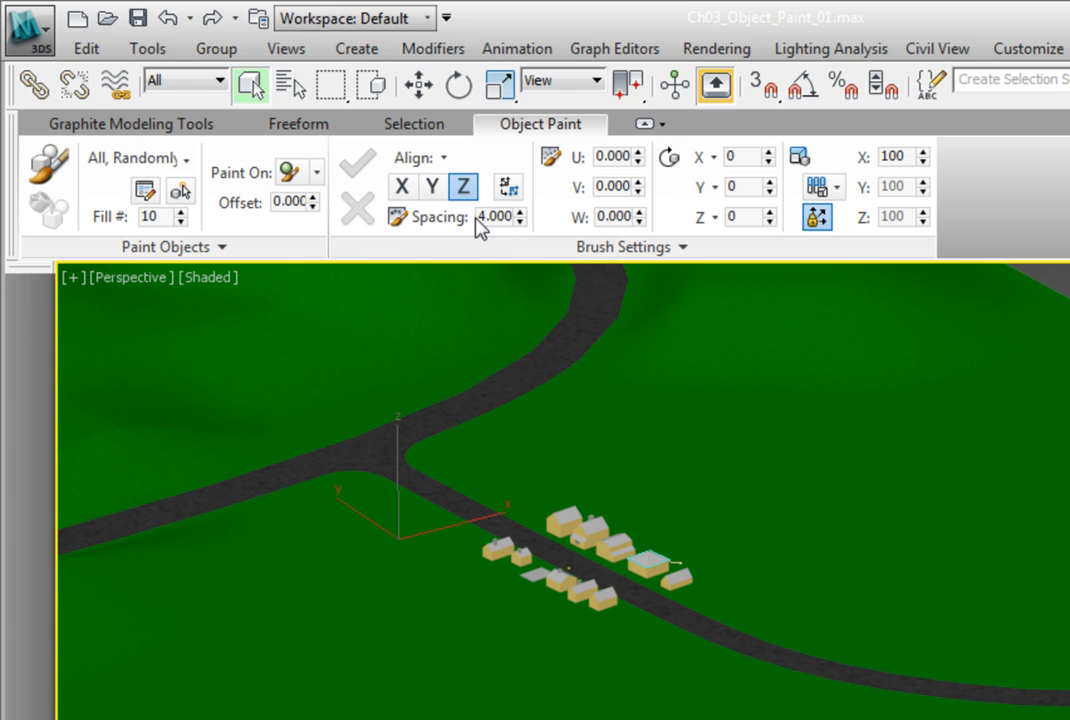
left_click_drag(480, 216, 534, 226)
type("0.000")
key("Return")
Enable random Z rotation for the painted trees and switch their scaling to Random.
left_click(716, 222)
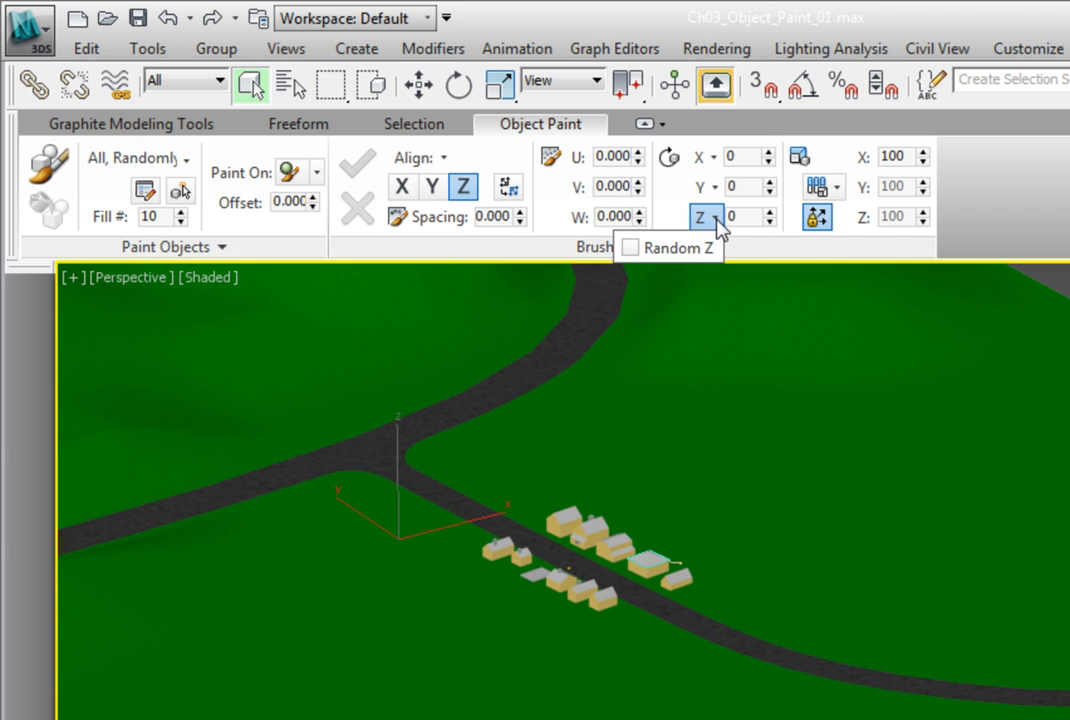
left_click(631, 249)
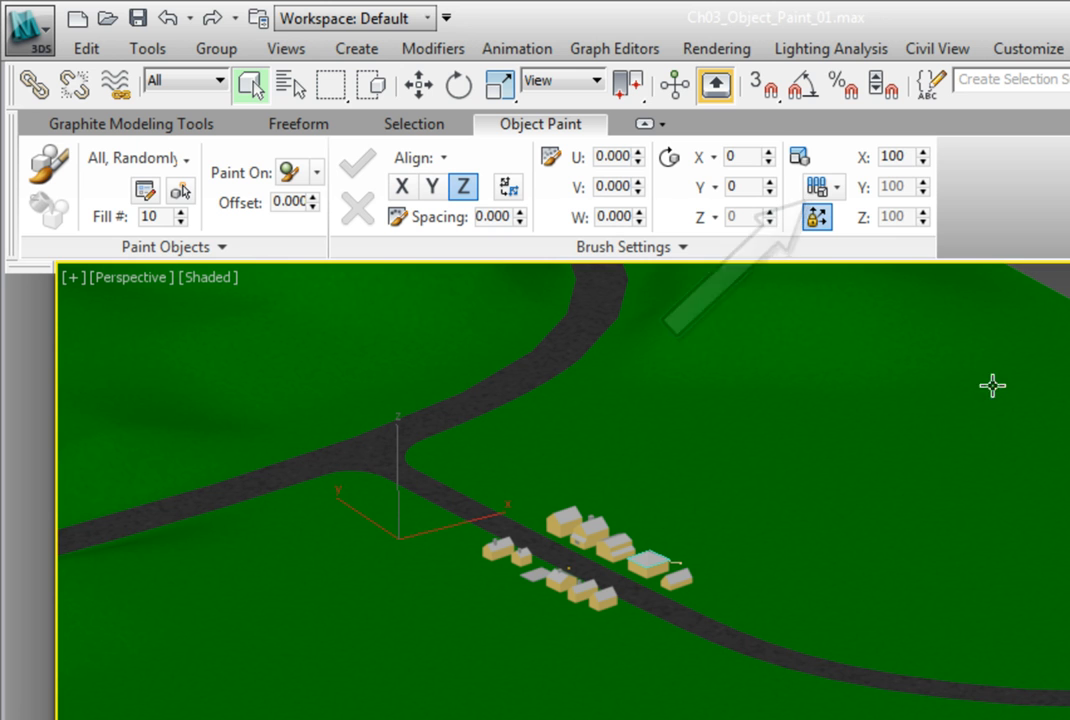
left_click(837, 189)
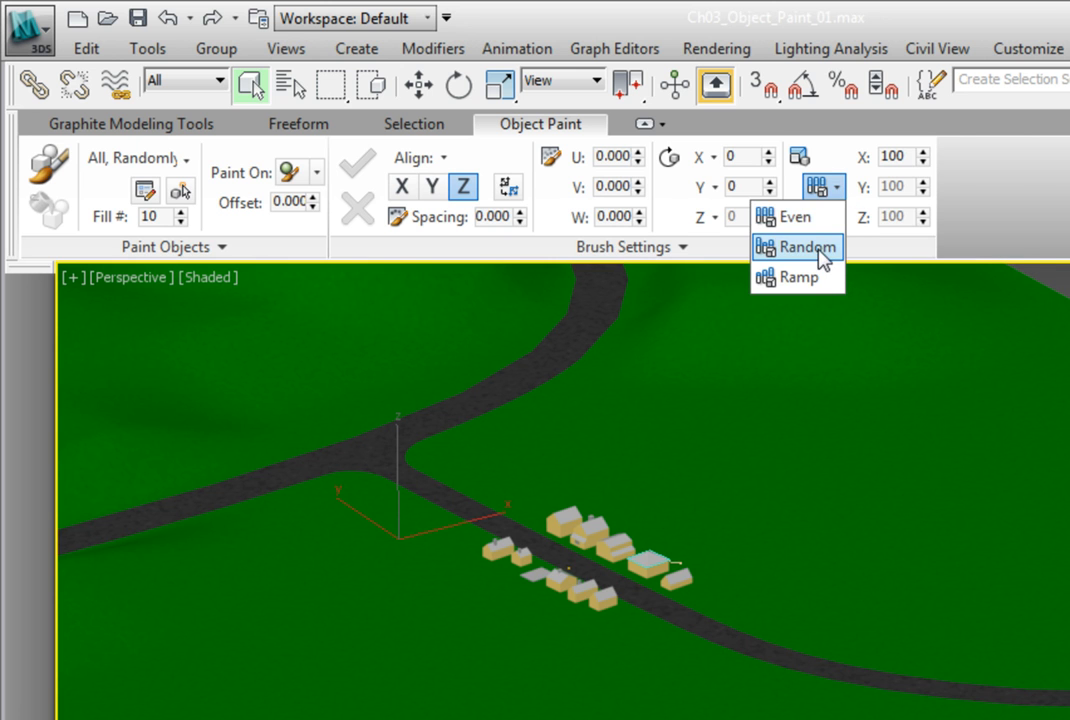
left_click(818, 250)
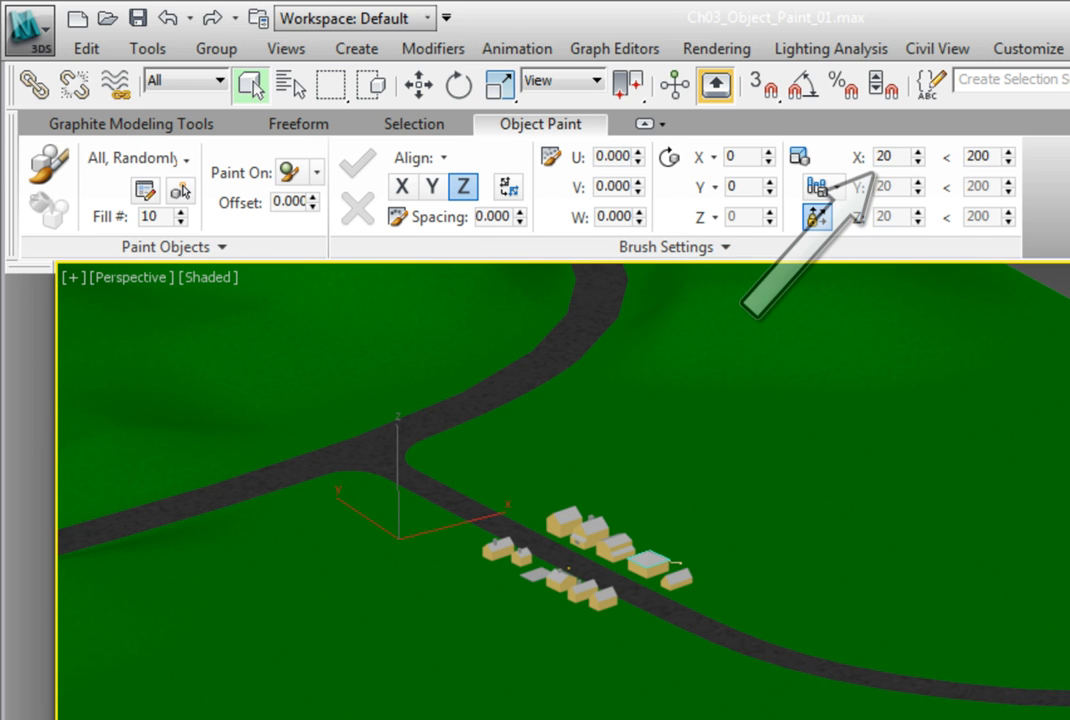
Set the random scale range of the painted trees to a minimum of 90 and a maximum of 110.
double_click(889, 156)
type("90")
key("Return")
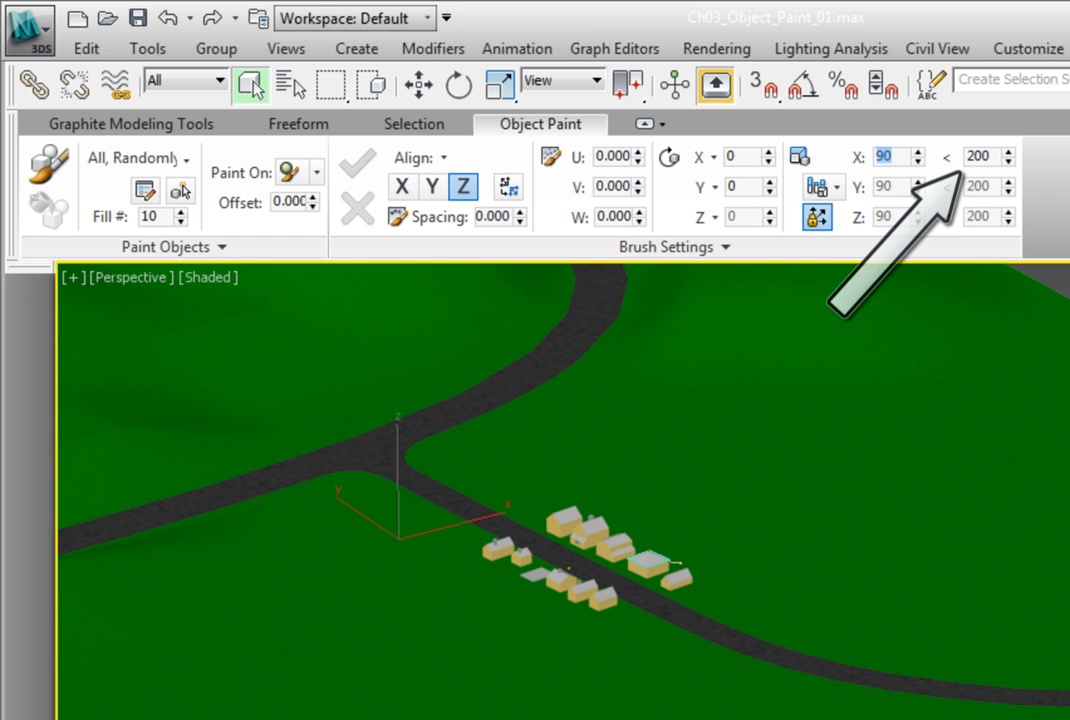
double_click(974, 157)
type("110")
key("Return")
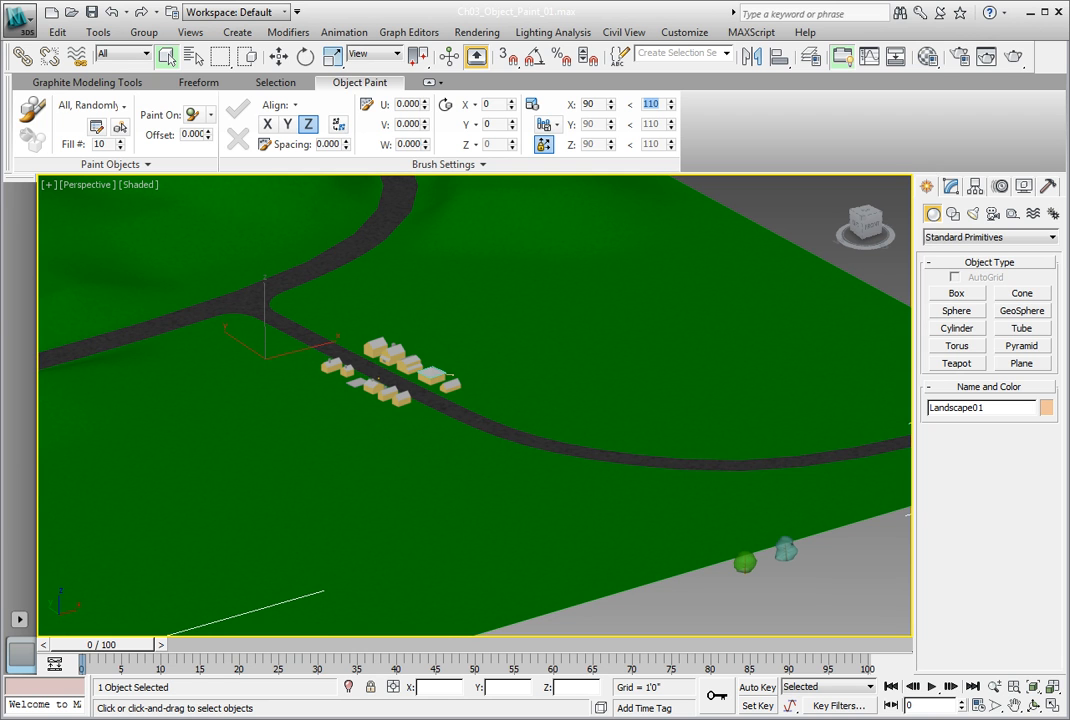
Paint winding strokes of trees across the open terrain behind the houses, between the road and the landscape's far edge.
left_click(33, 108)
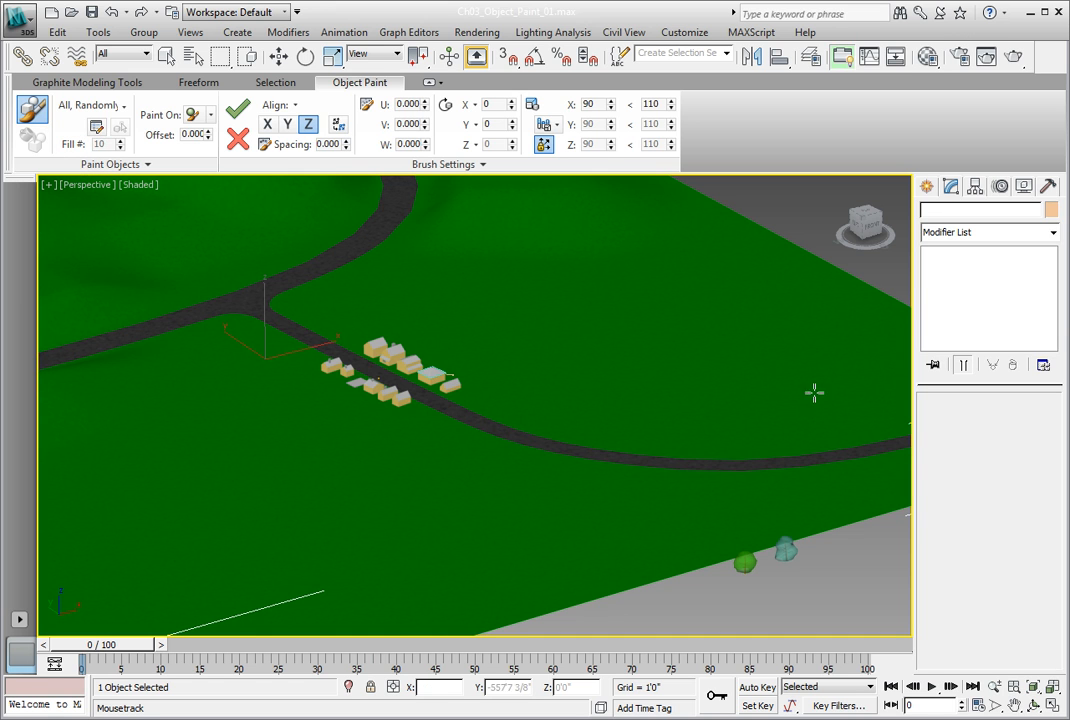
mouse_move(814, 404)
left_mouse_down()
mouse_move(726, 389)
mouse_move(688, 358)
mouse_move(655, 303)
mouse_move(580, 292)
mouse_move(633, 328)
mouse_move(661, 375)
mouse_move(601, 391)
mouse_move(490, 303)
mouse_move(444, 289)
mouse_move(334, 310)
mouse_move(373, 275)
left_mouse_up()
mouse_move(735, 270)
left_mouse_down()
mouse_move(824, 354)
mouse_move(881, 368)
left_mouse_up()
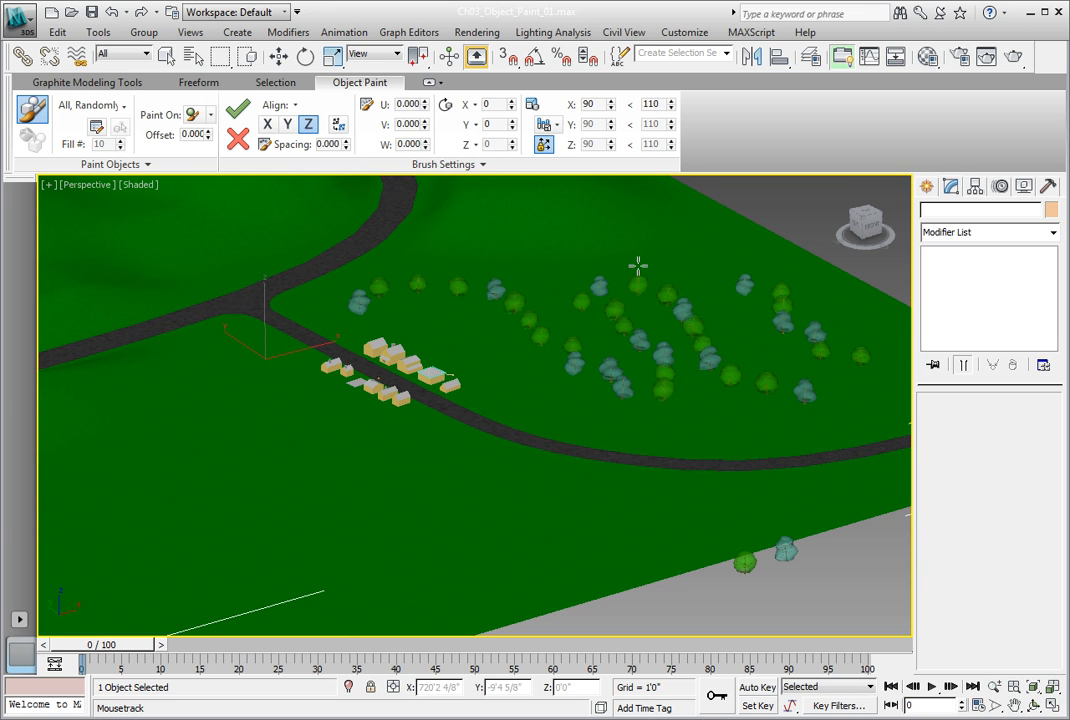
Scatter the painted trees along the U direction with a value of 10.
double_click(415, 104)
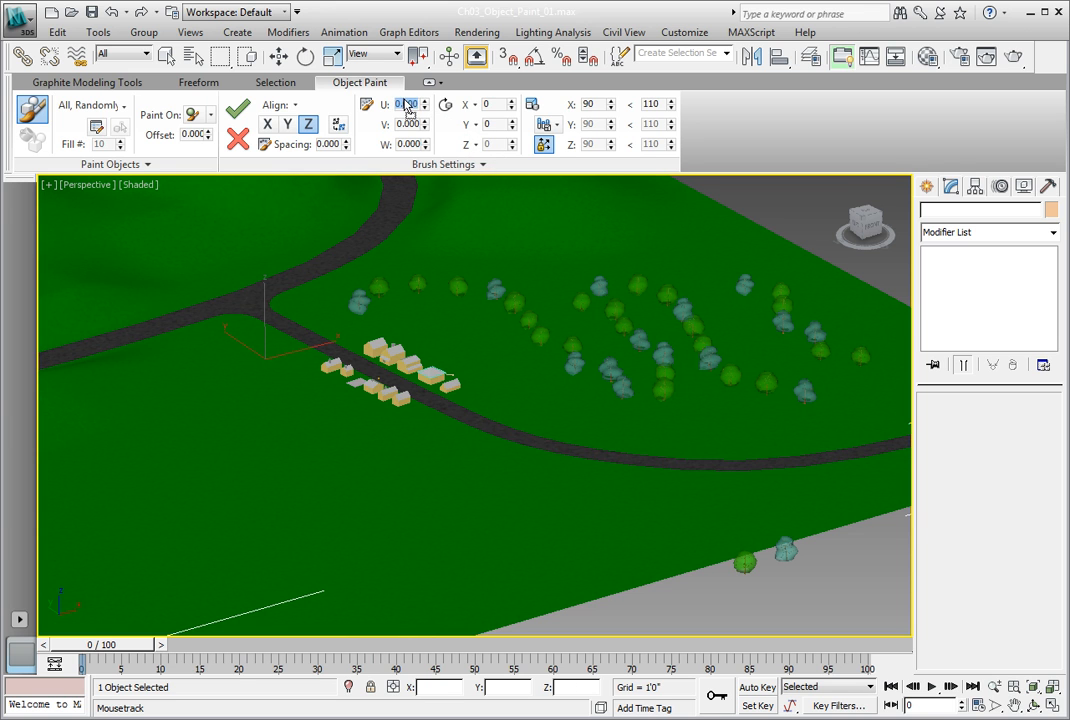
type("10")
key("Return")
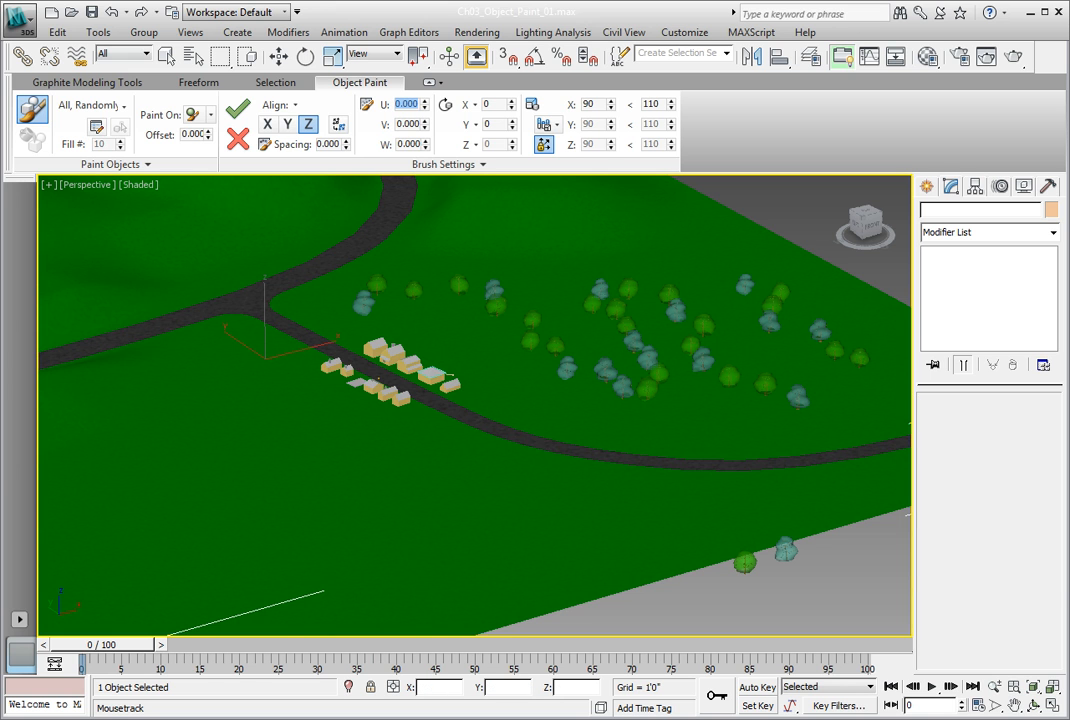
Save the scene under the incremented name Ch03_Object_Paint_02.max, replacing the existing file.
left_click(22, 18)
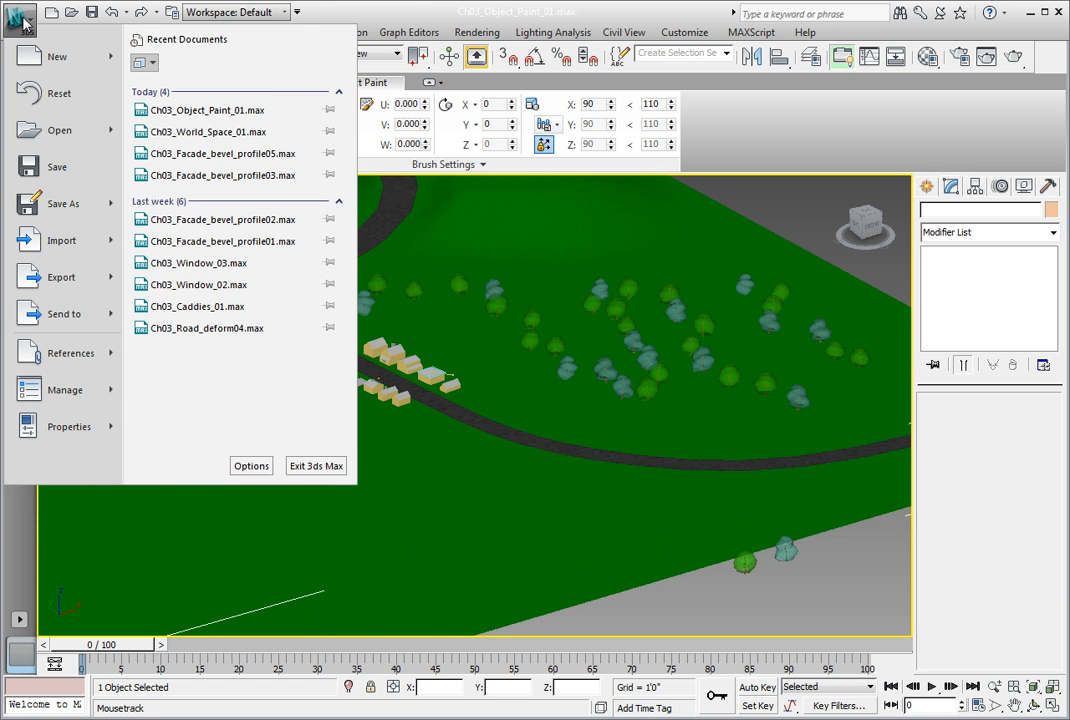
left_click(71, 202)
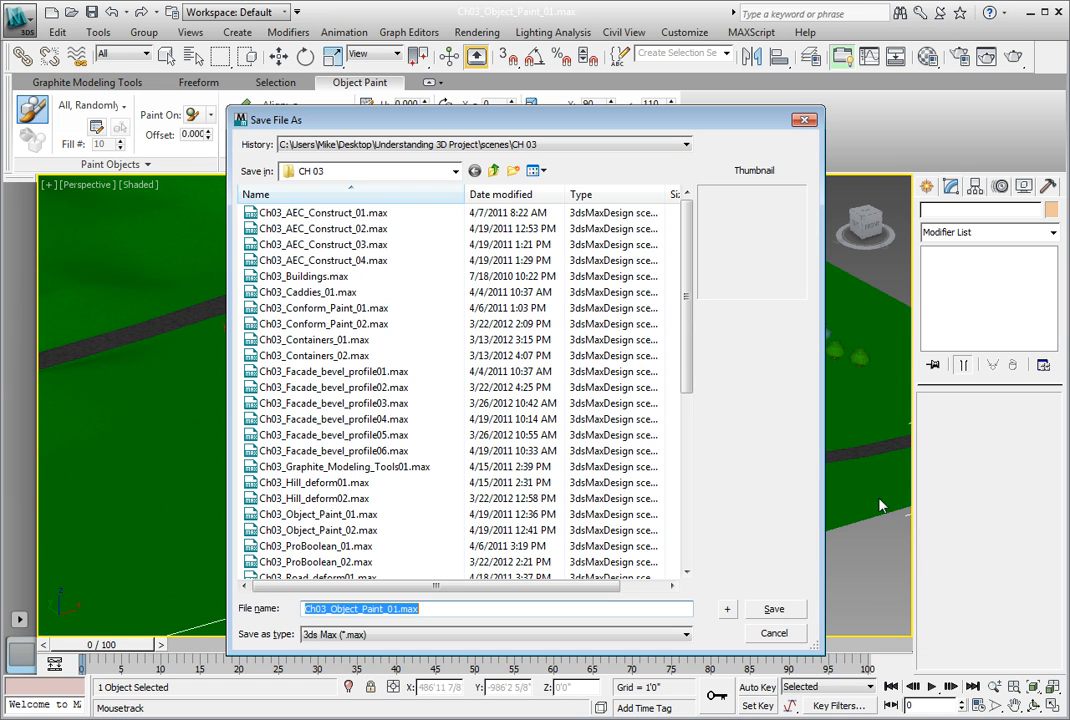
left_click(726, 613)
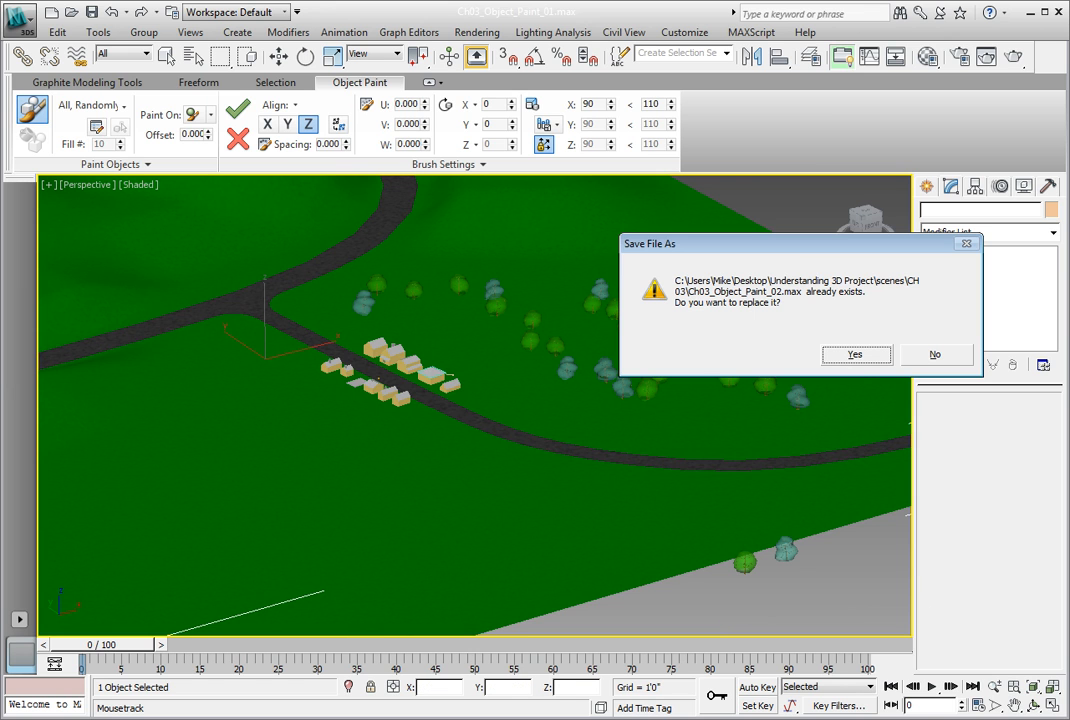
left_click(855, 353)
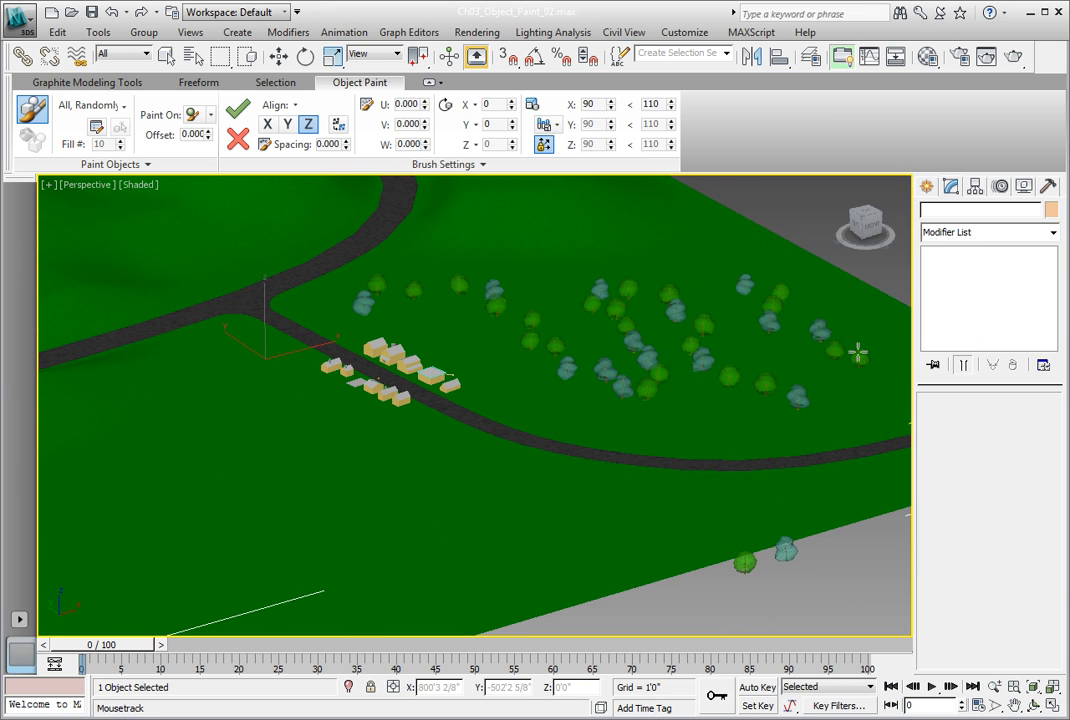